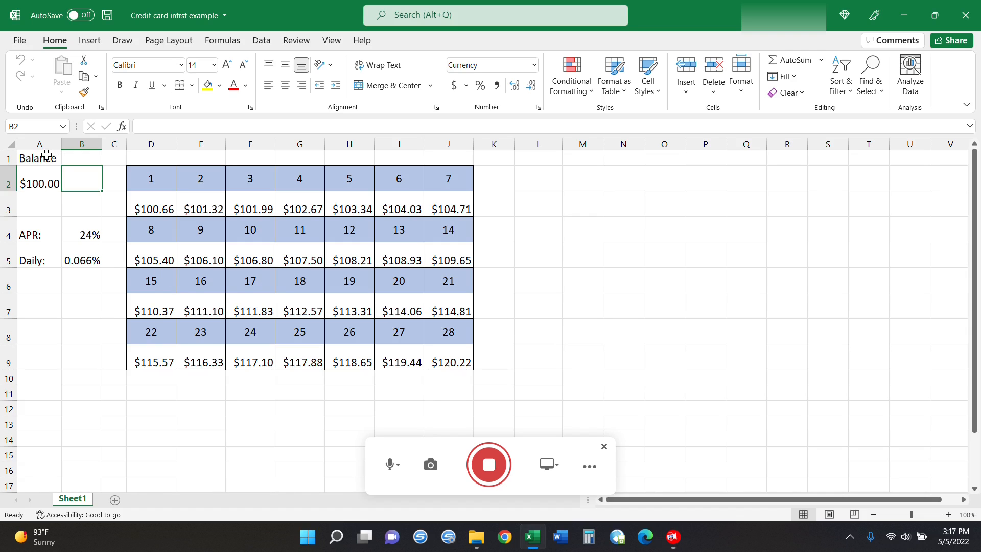
Examine the balance, the APR and daily rate, and the day 1 and day 2 amounts in the interest calendar
{"action": "left_click_drag", "start_coordinate": [47, 155], "coordinate": [44, 177]}
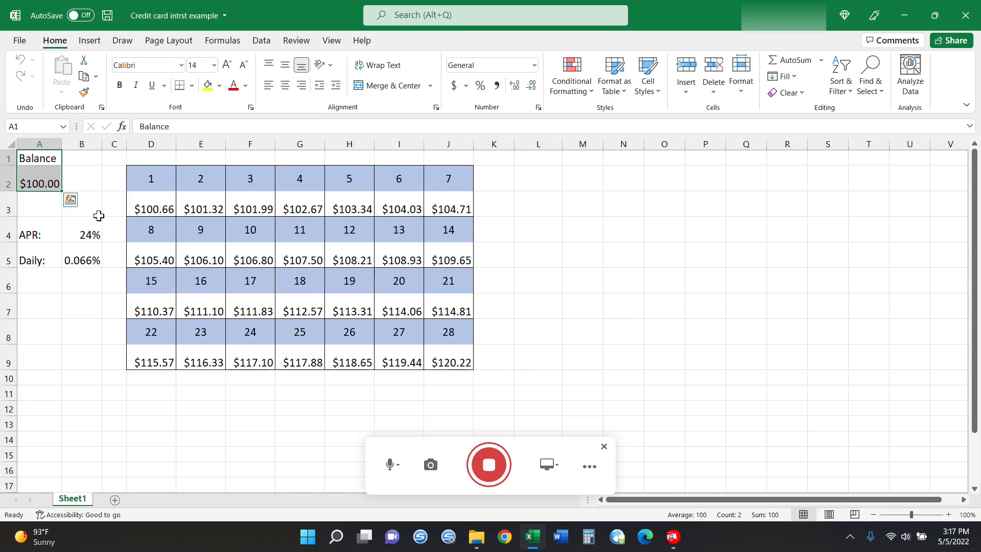
{"action": "left_click_drag", "start_coordinate": [48, 228], "coordinate": [80, 226]}
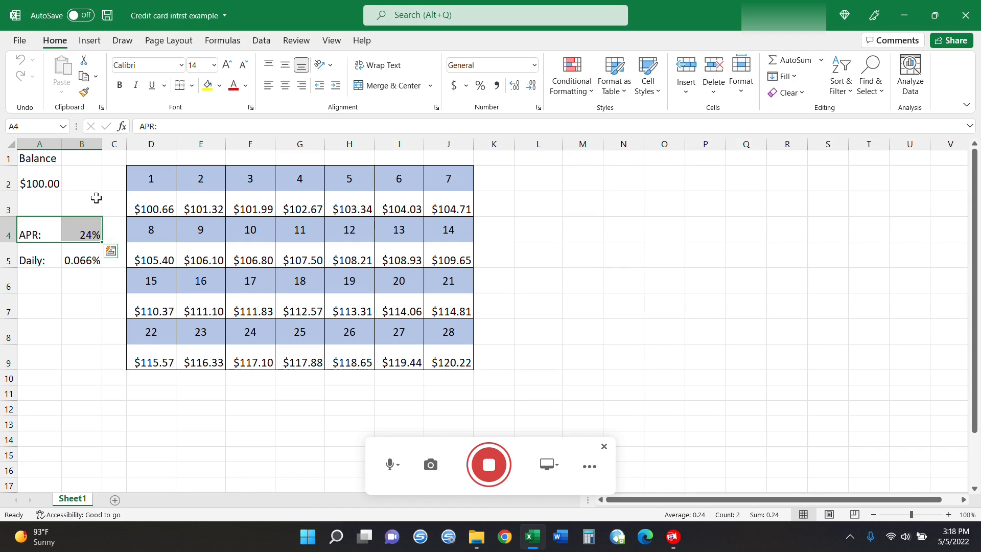
{"action": "left_click", "coordinate": [32, 259]}
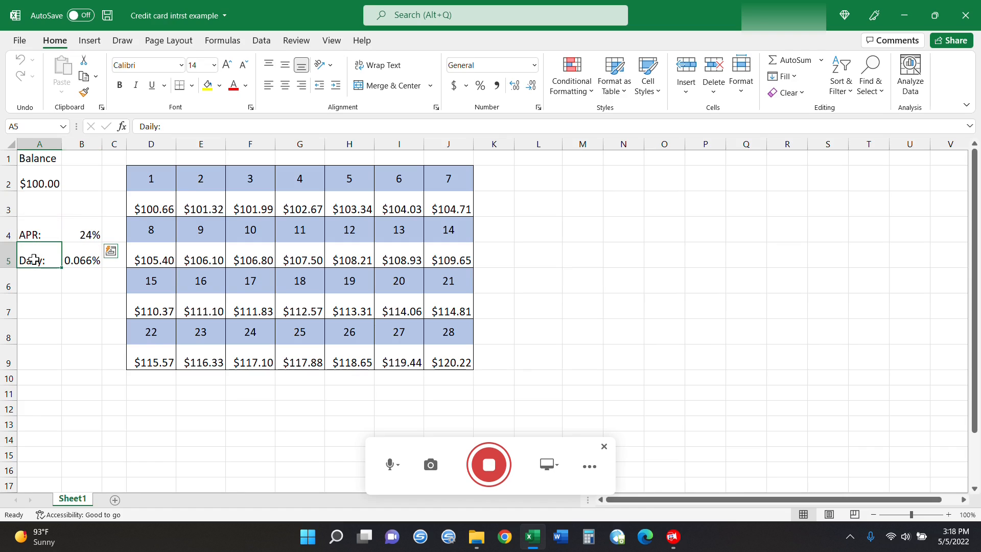
{"action": "left_click_drag", "start_coordinate": [49, 259], "coordinate": [76, 258]}
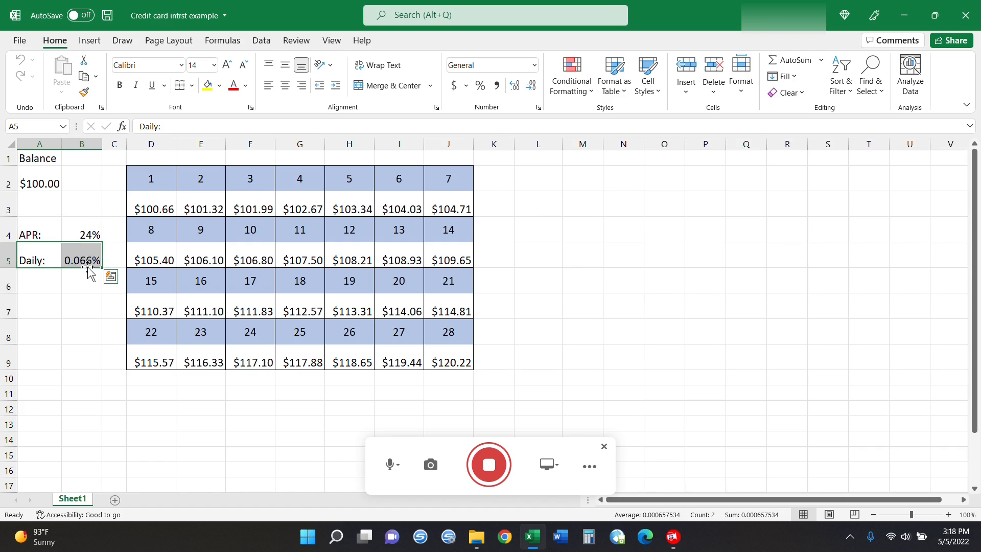
{"action": "left_click", "coordinate": [84, 281]}
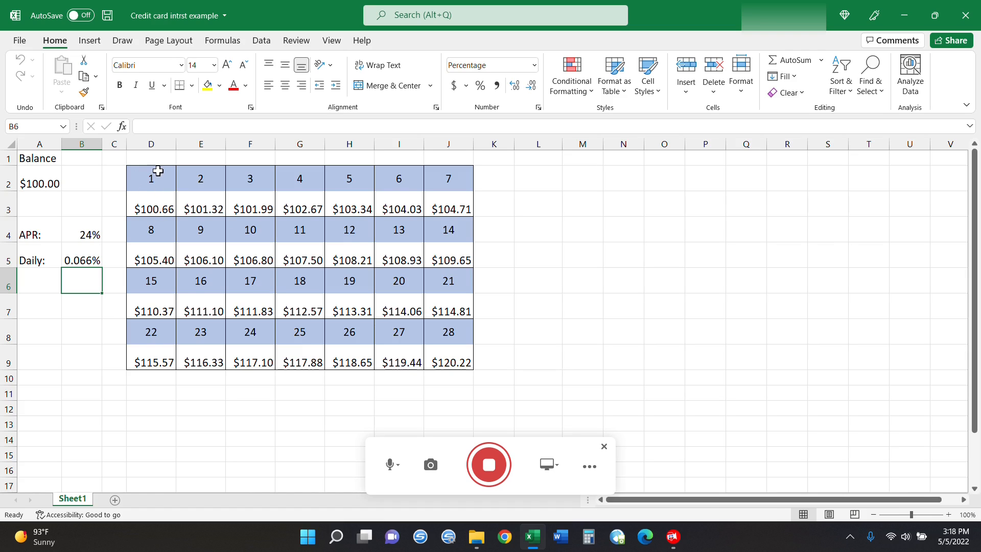
{"action": "left_click_drag", "start_coordinate": [157, 169], "coordinate": [161, 201]}
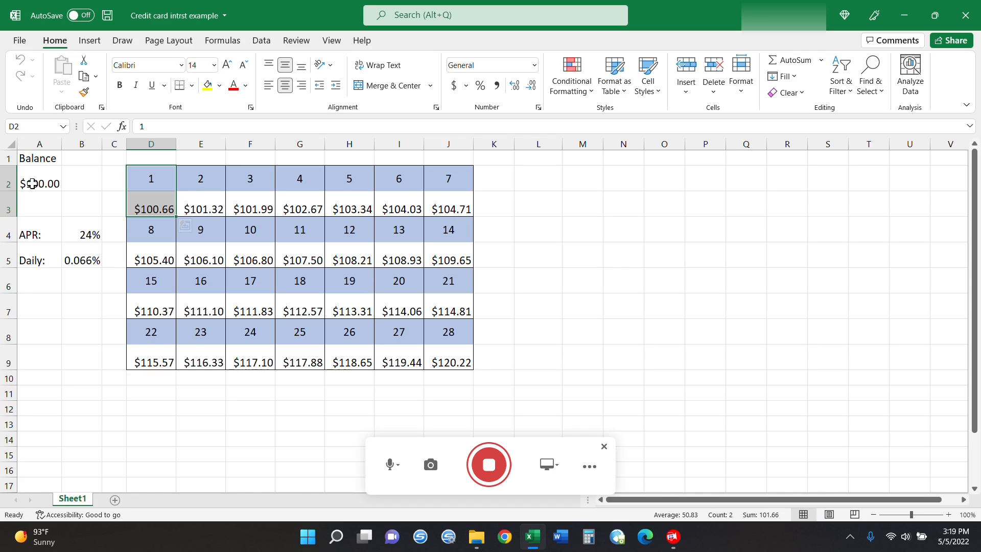
{"action": "left_click_drag", "start_coordinate": [202, 174], "coordinate": [203, 198]}
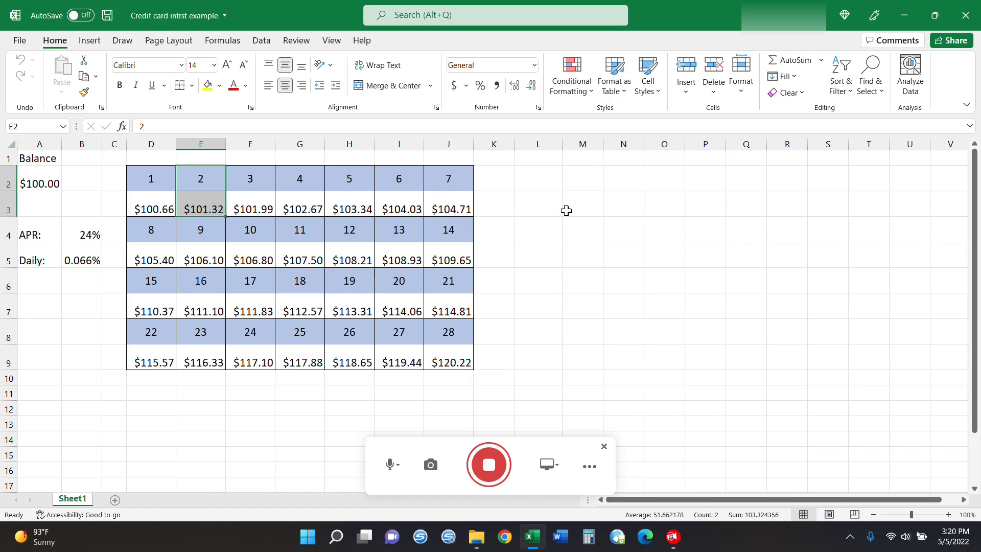
{"action": "left_click", "coordinate": [528, 179]}
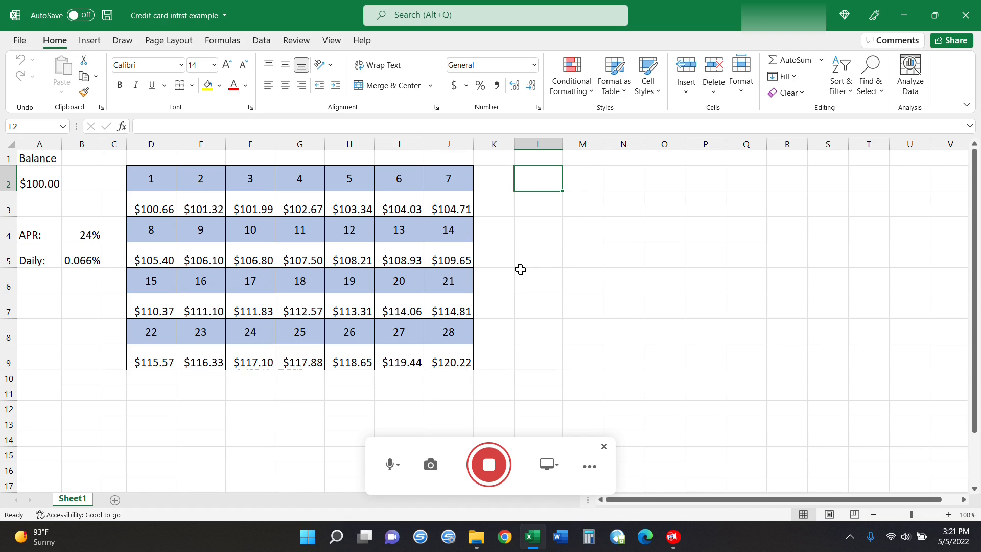
{"action": "type", "text": "100"}
{"action": "key", "text": "Return"}
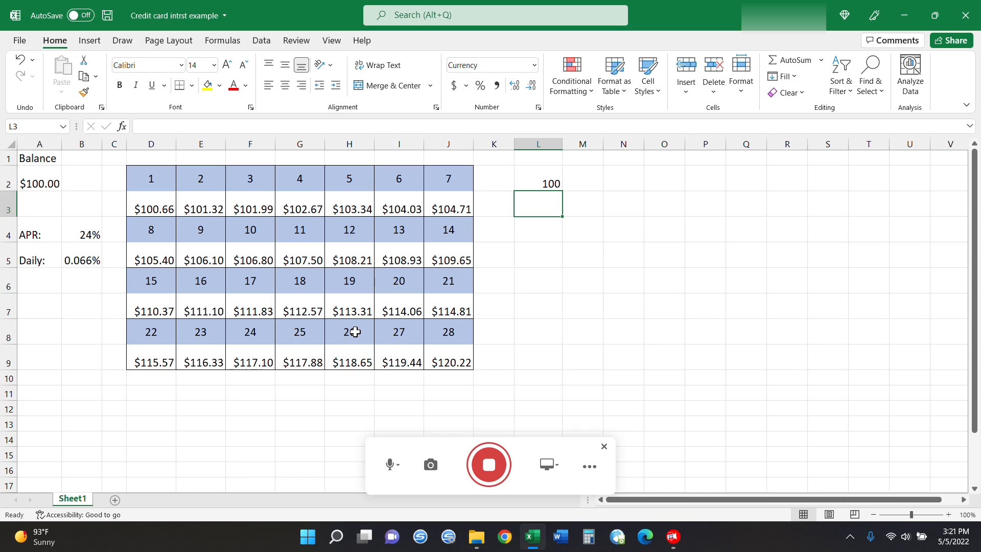
{"action": "left_click", "coordinate": [396, 333]}
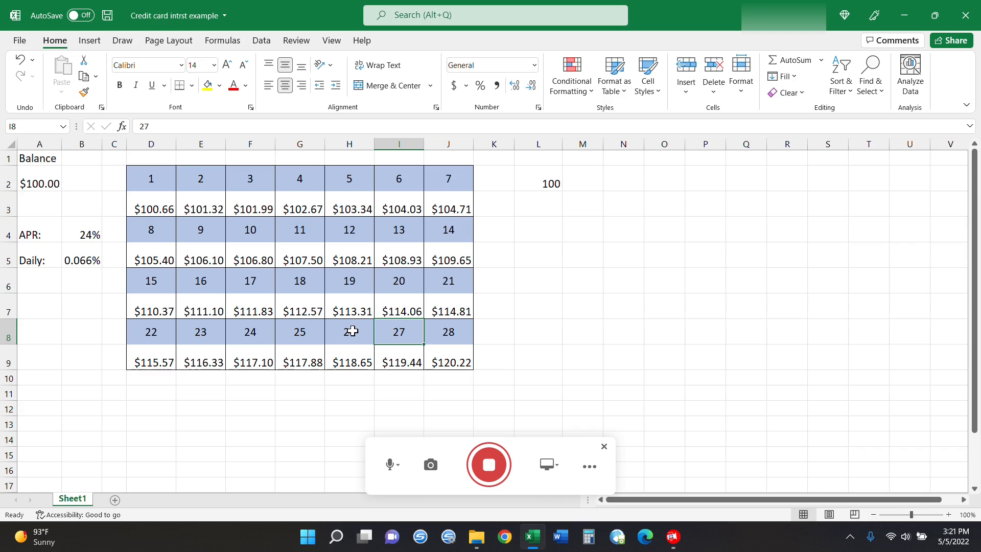
{"action": "left_click", "coordinate": [369, 332]}
{"action": "left_click", "coordinate": [398, 334]}
{"action": "left_click", "coordinate": [541, 185]}
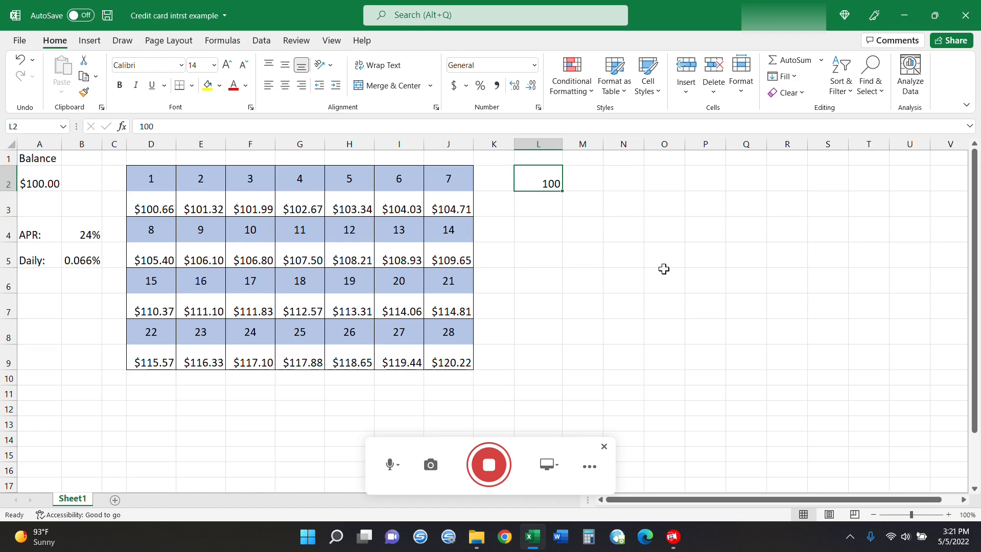
{"action": "key", "text": "BackSpace"}
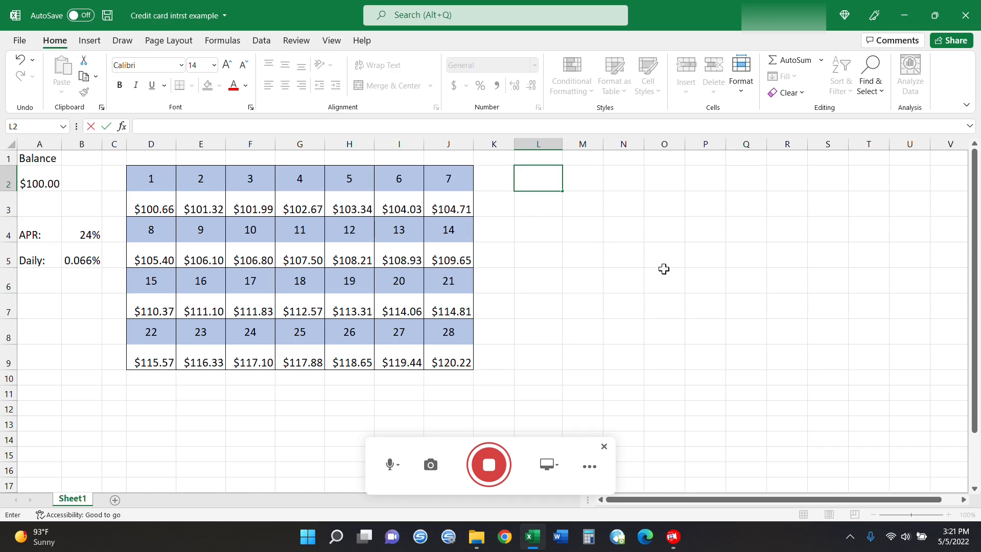
{"action": "key", "text": "Return"}
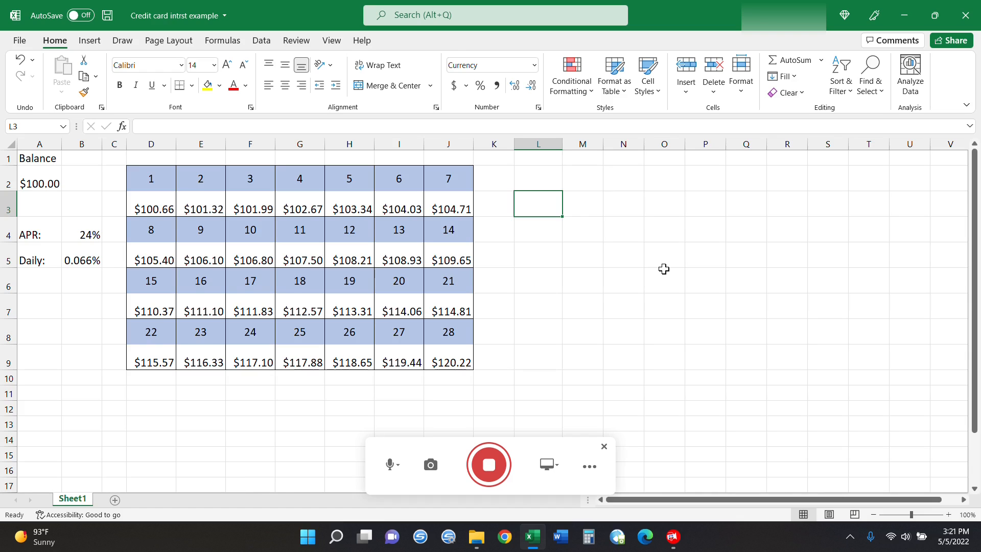
Enter a payment of 25 beside each of the four calendar weeks, in cells L3, L5, L7 and L9
{"action": "type", "text": "25"}
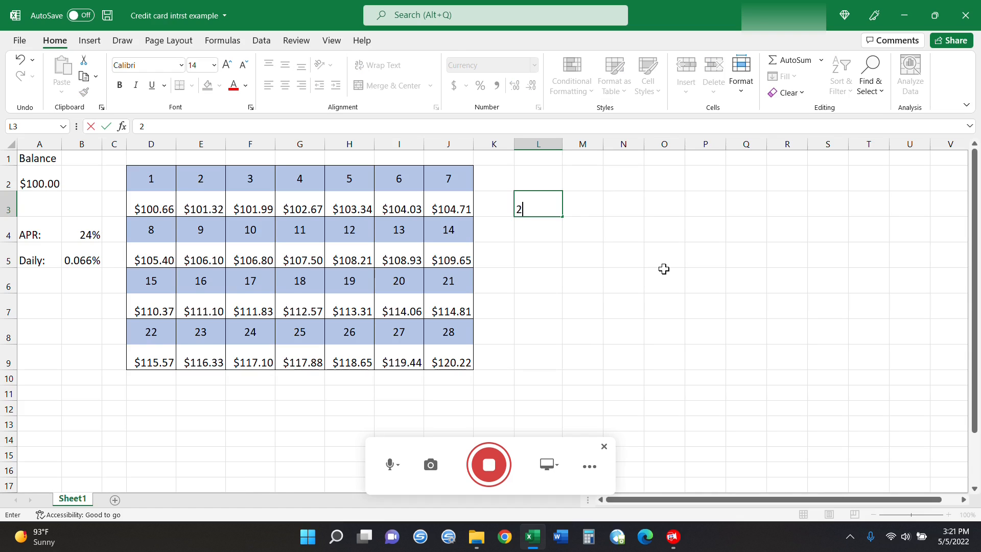
{"action": "key", "text": "Return"}
{"action": "key", "text": "Down"}
{"action": "key", "text": "Down"}
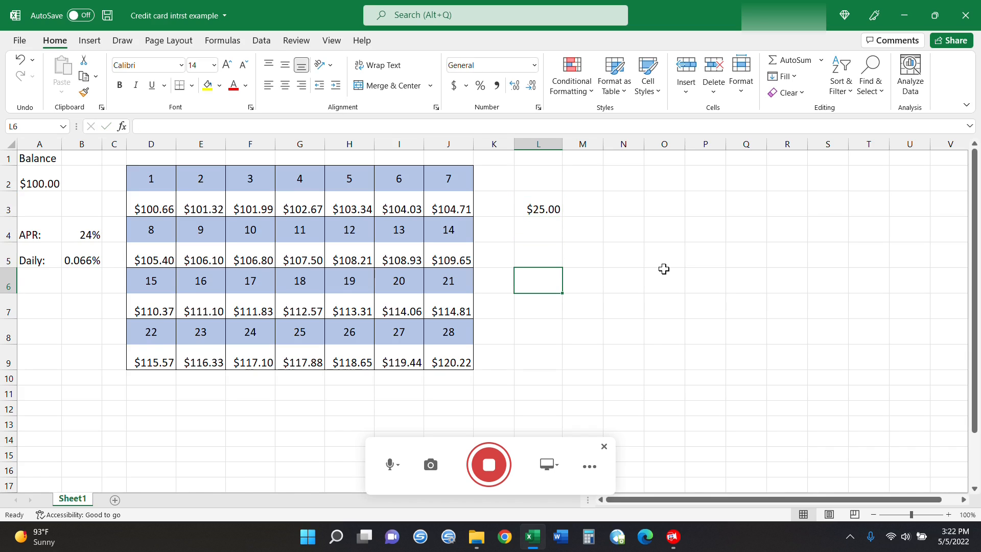
{"action": "key", "text": "Up"}
{"action": "type", "text": "25"}
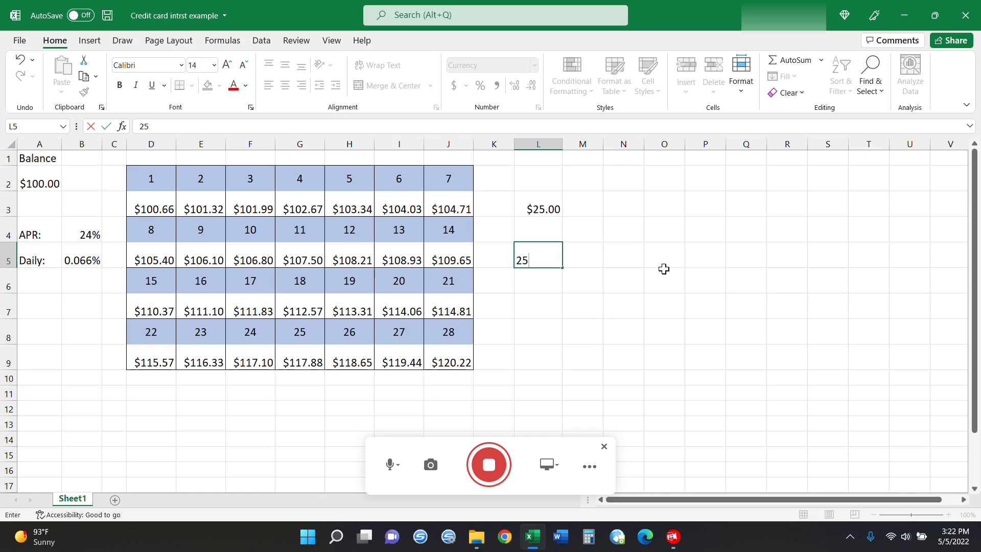
{"action": "key", "text": "Return"}
{"action": "key", "text": "Down"}
{"action": "type", "text": "25"}
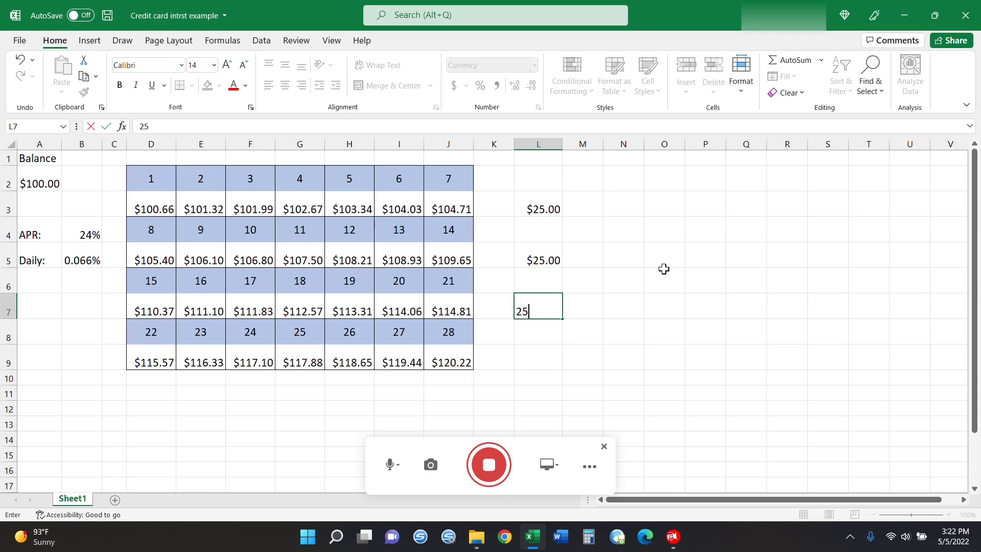
{"action": "key", "text": "Return"}
{"action": "key", "text": "Down"}
{"action": "type", "text": "25"}
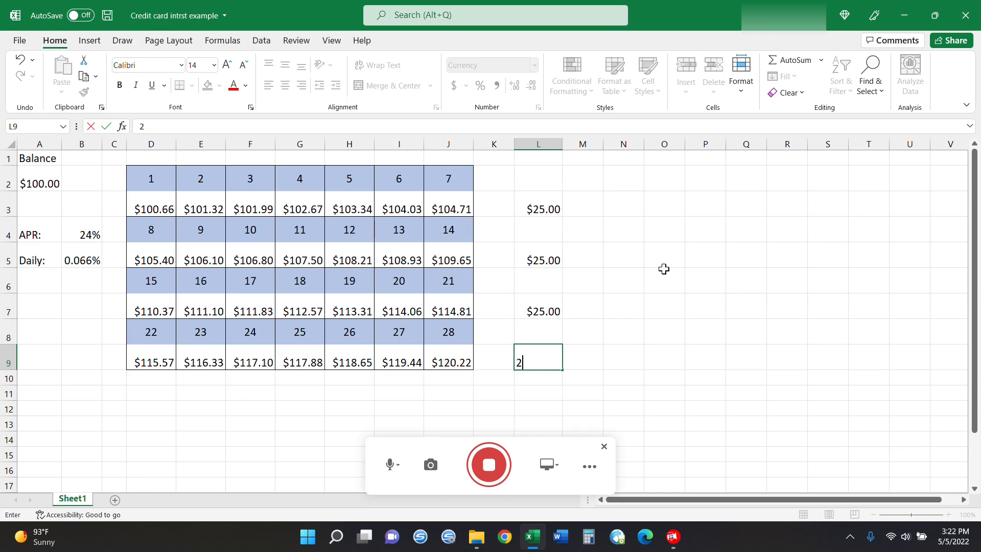
{"action": "key", "text": "Return"}
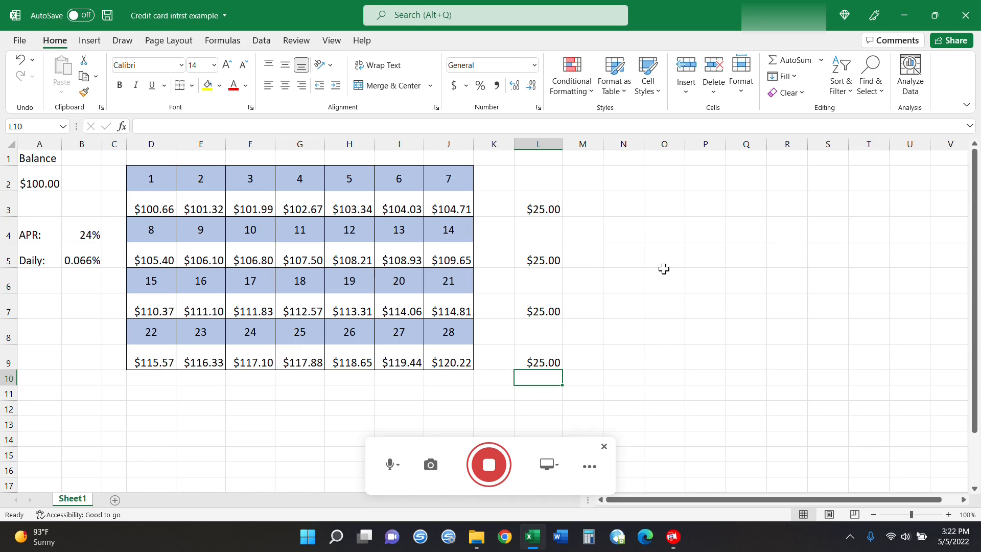
Review the starting balance in A1:A2 and select cell M3 beside the first week's 25 amount
{"action": "left_click", "coordinate": [592, 198]}
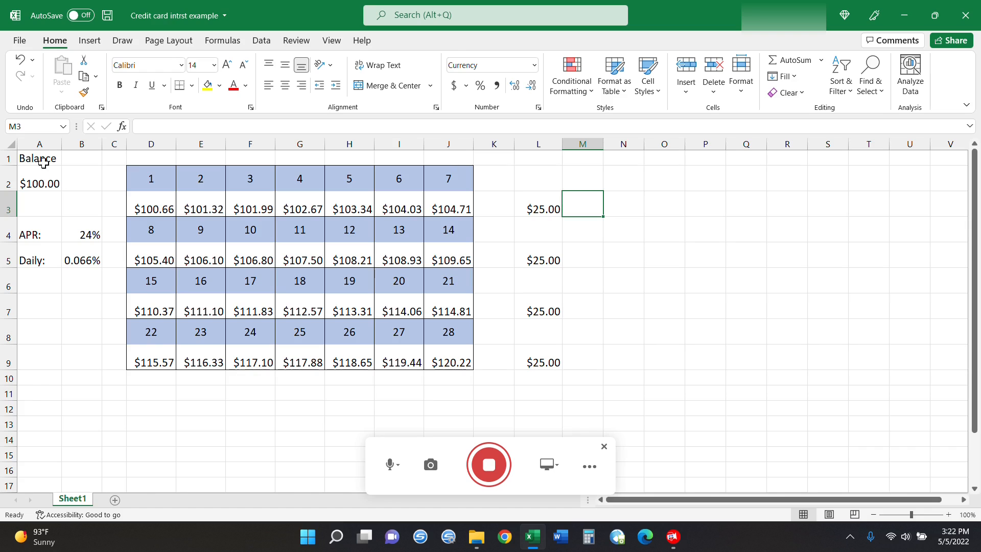
{"action": "left_click_drag", "start_coordinate": [40, 155], "coordinate": [49, 178]}
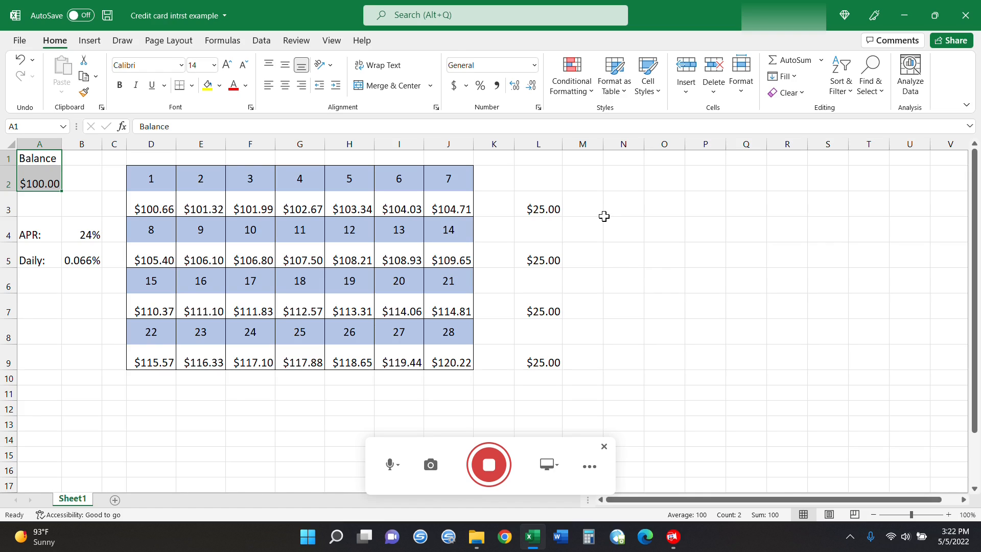
{"action": "left_click", "coordinate": [591, 204]}
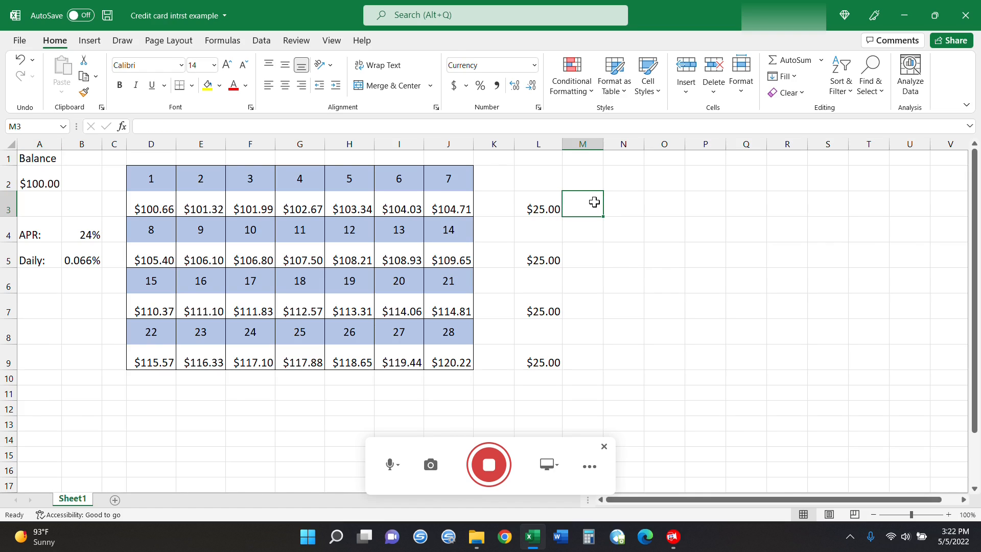